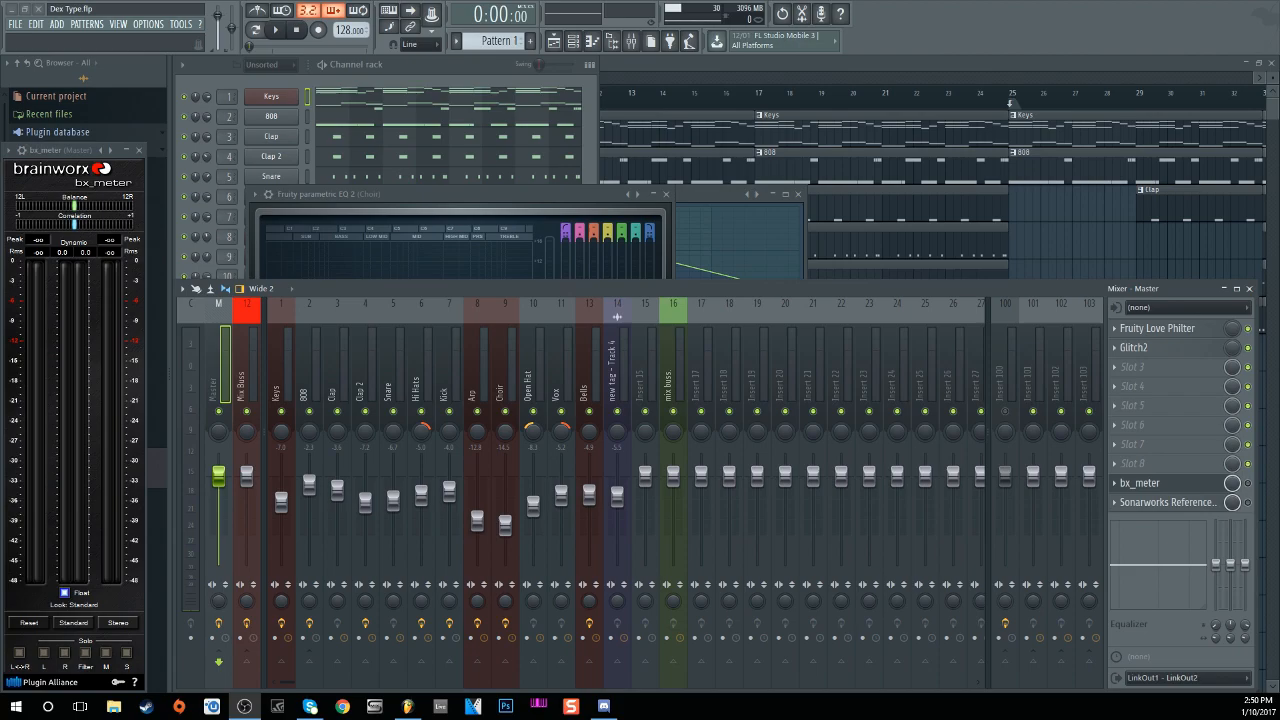
Bring up the playlist arrangement and set the playback position to bar 17, where the full section starts.
click(252, 360)
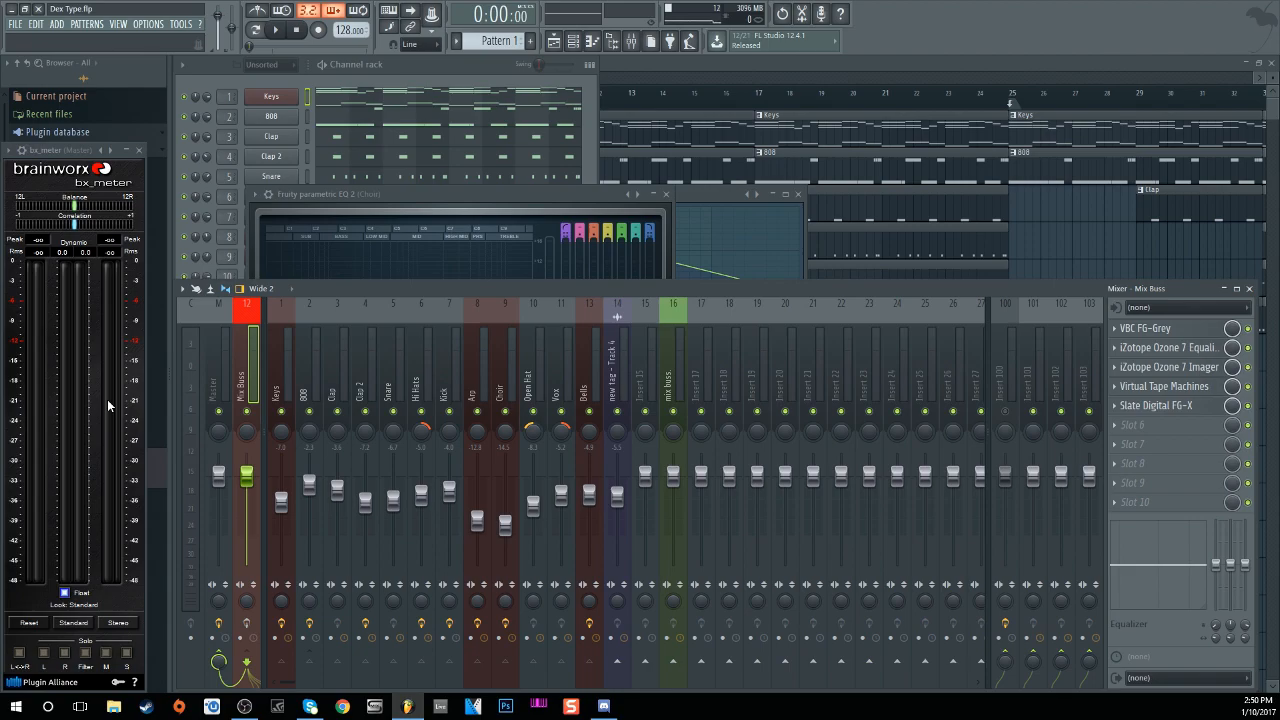
click(700, 62)
scroll(828, 95, down, 5)
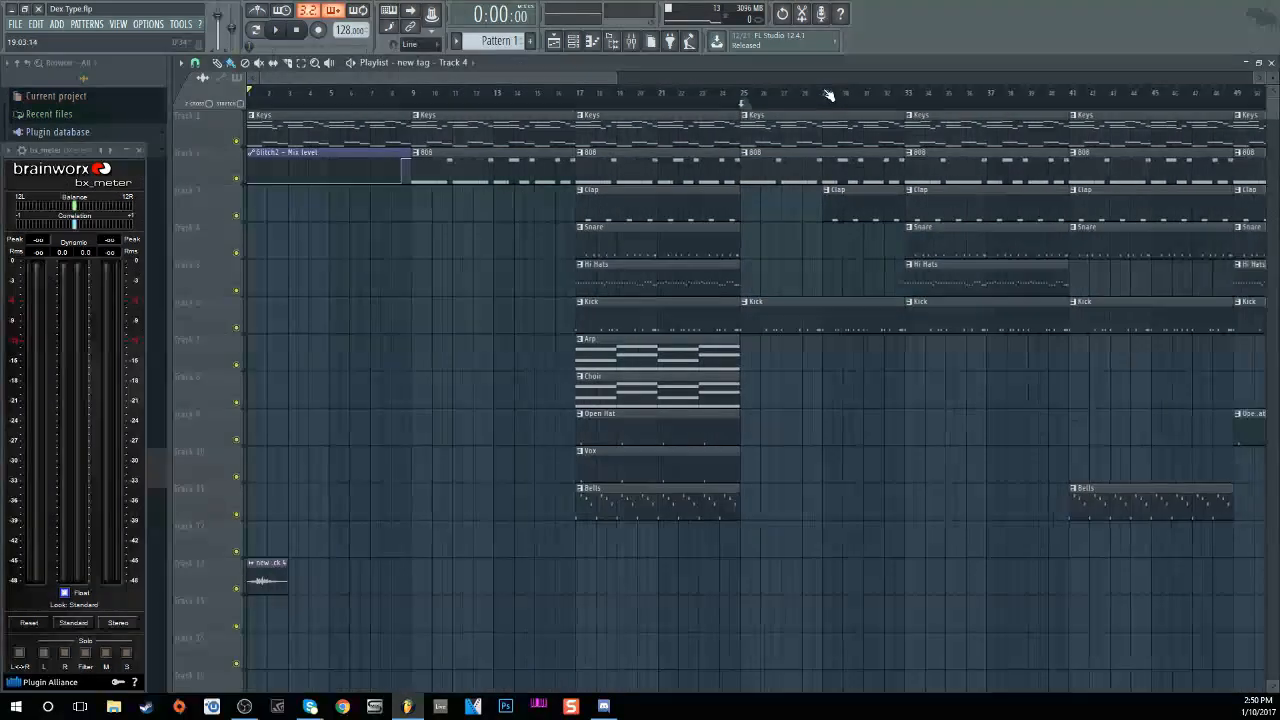
scroll(714, 126, down, 3)
scroll(530, 95, up, 3)
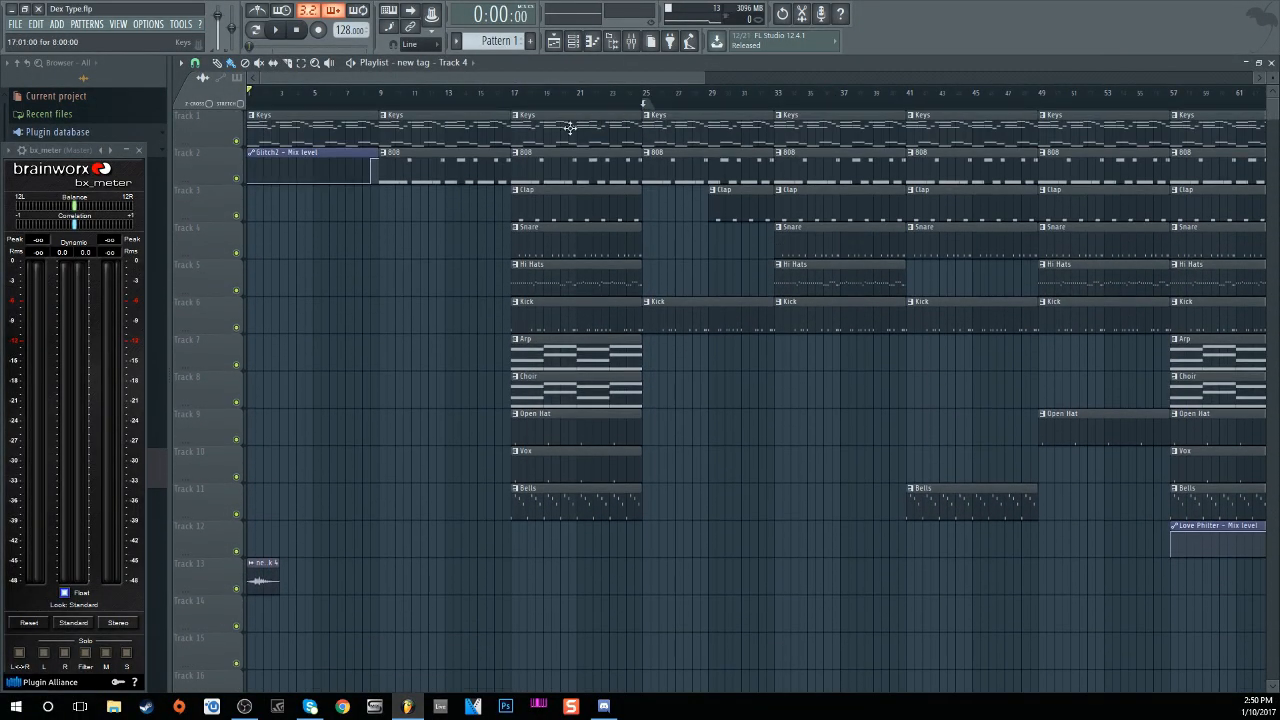
click(511, 96)
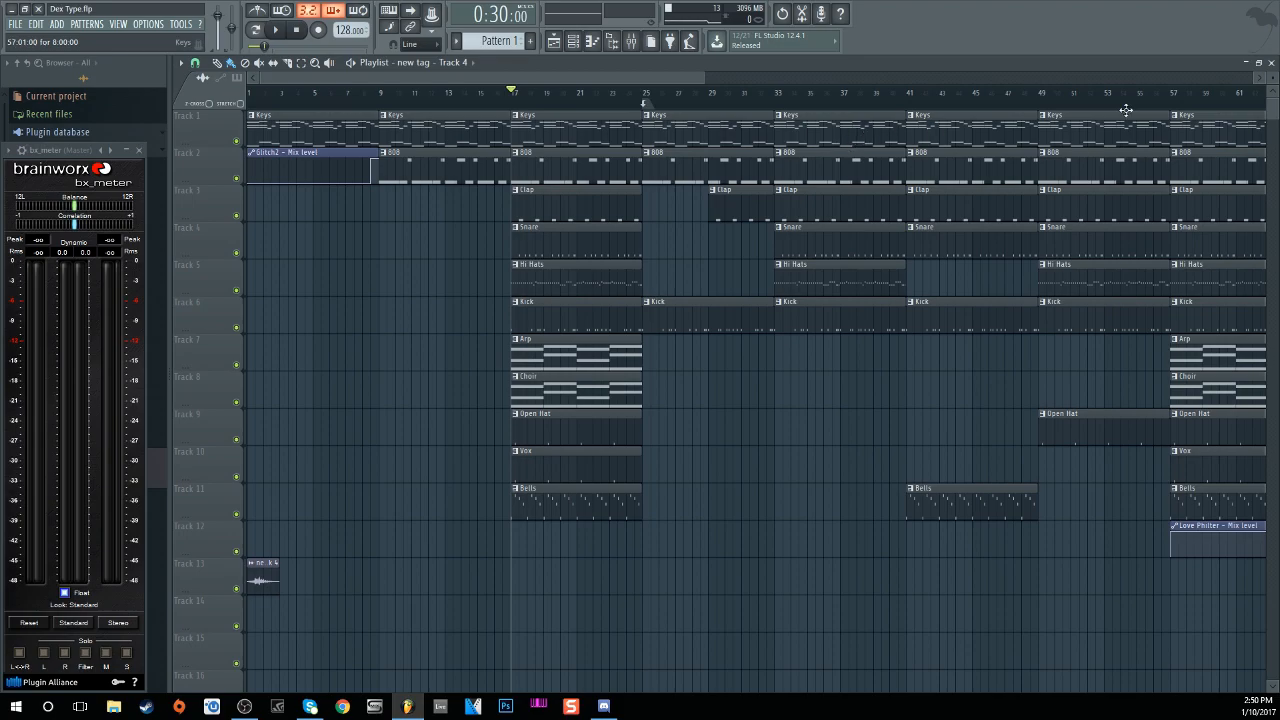
Enable bx_meter on the Master track and play the song from bar 17 to check its levels.
click(631, 40)
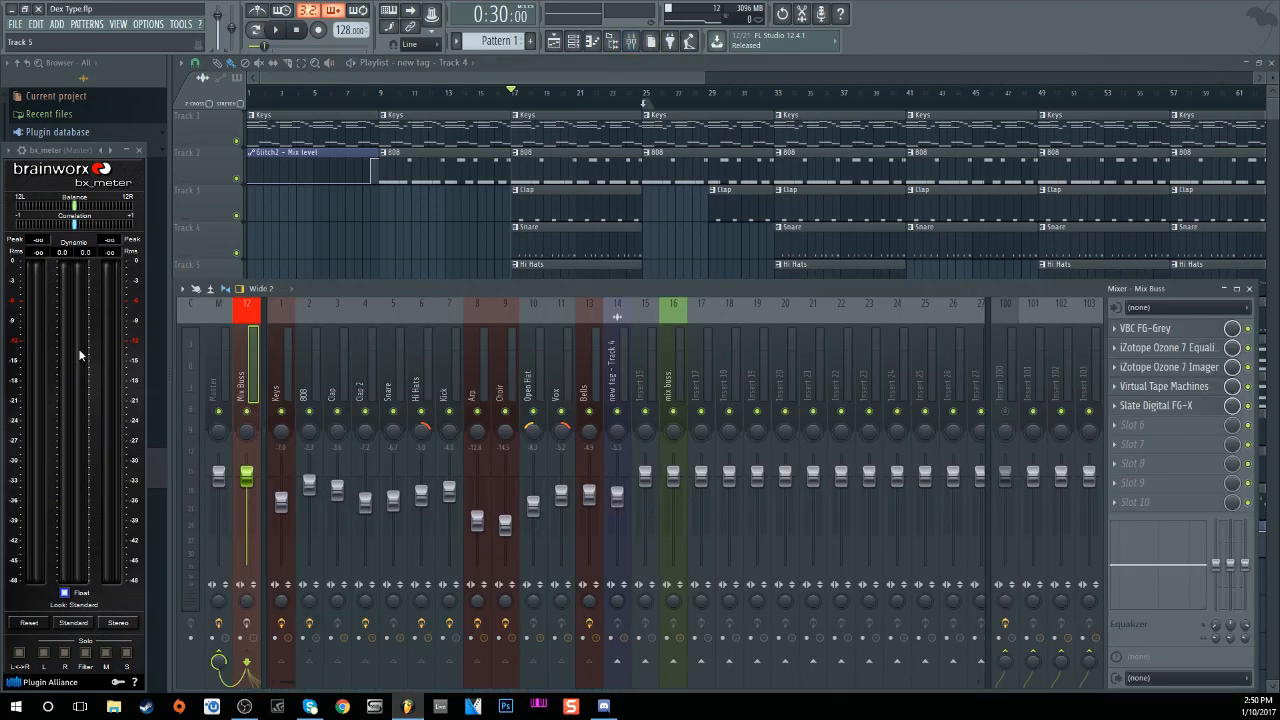
key(space)
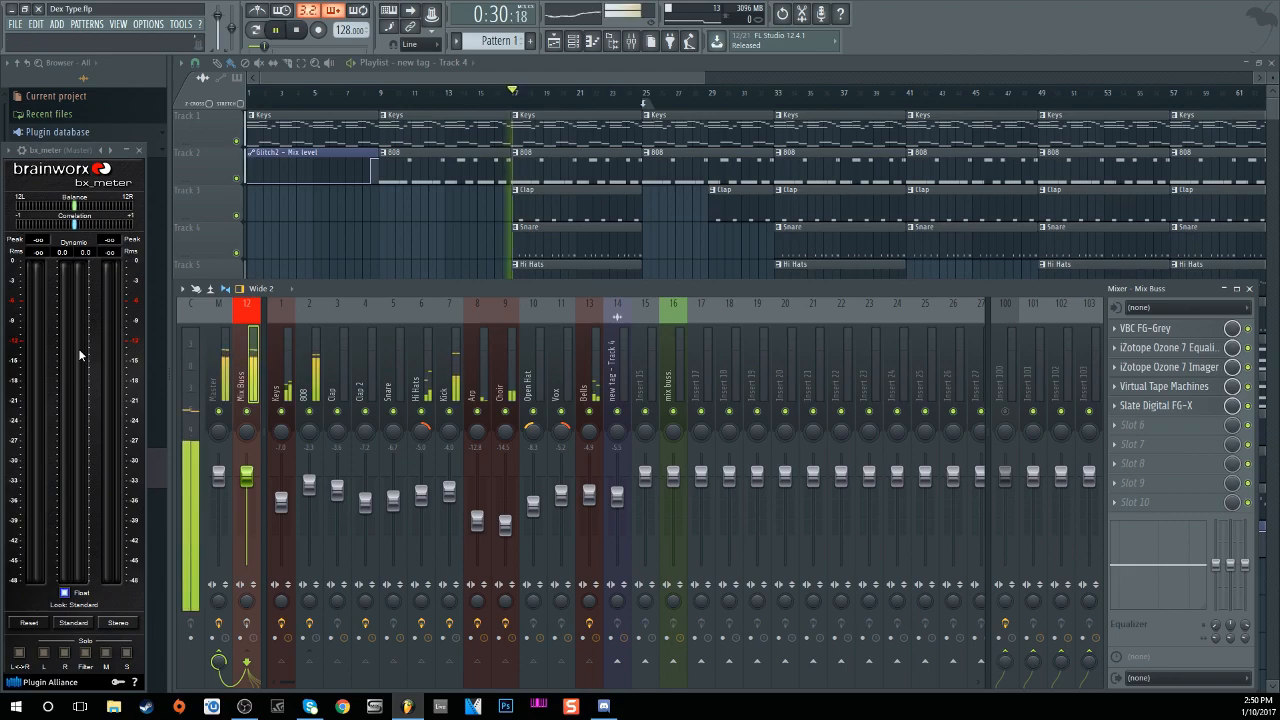
key(space)
click(217, 366)
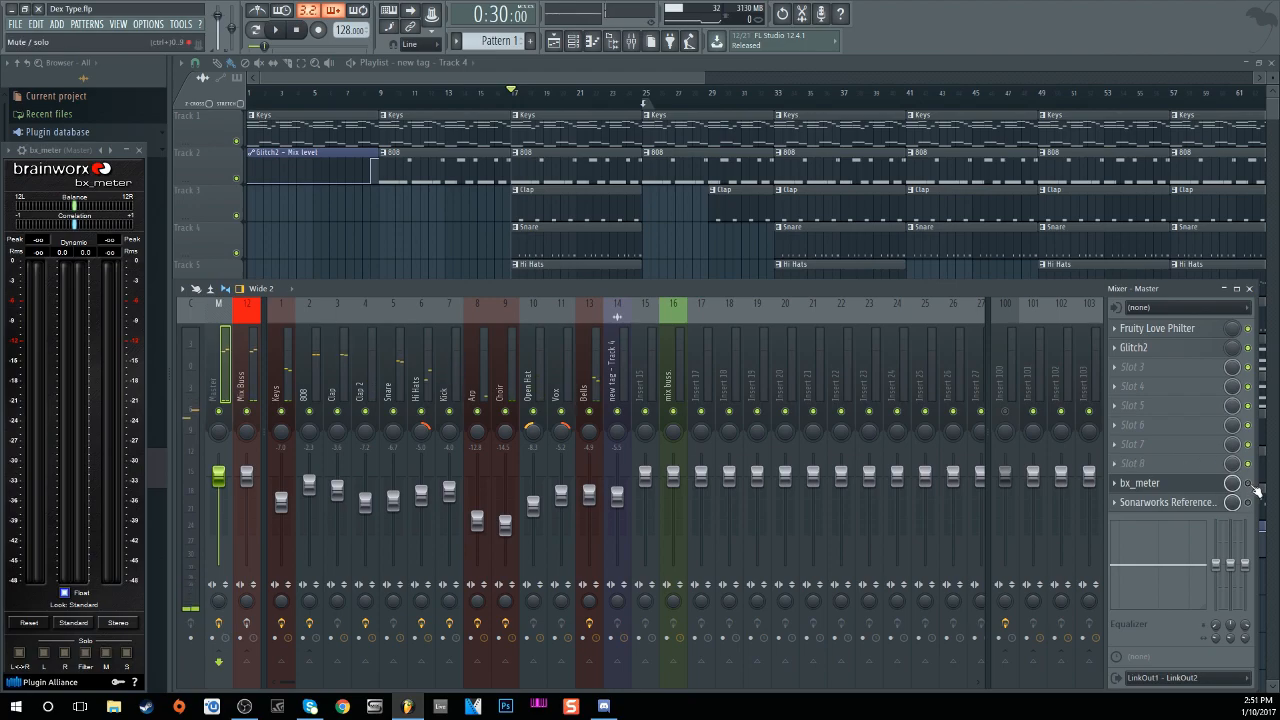
click(278, 33)
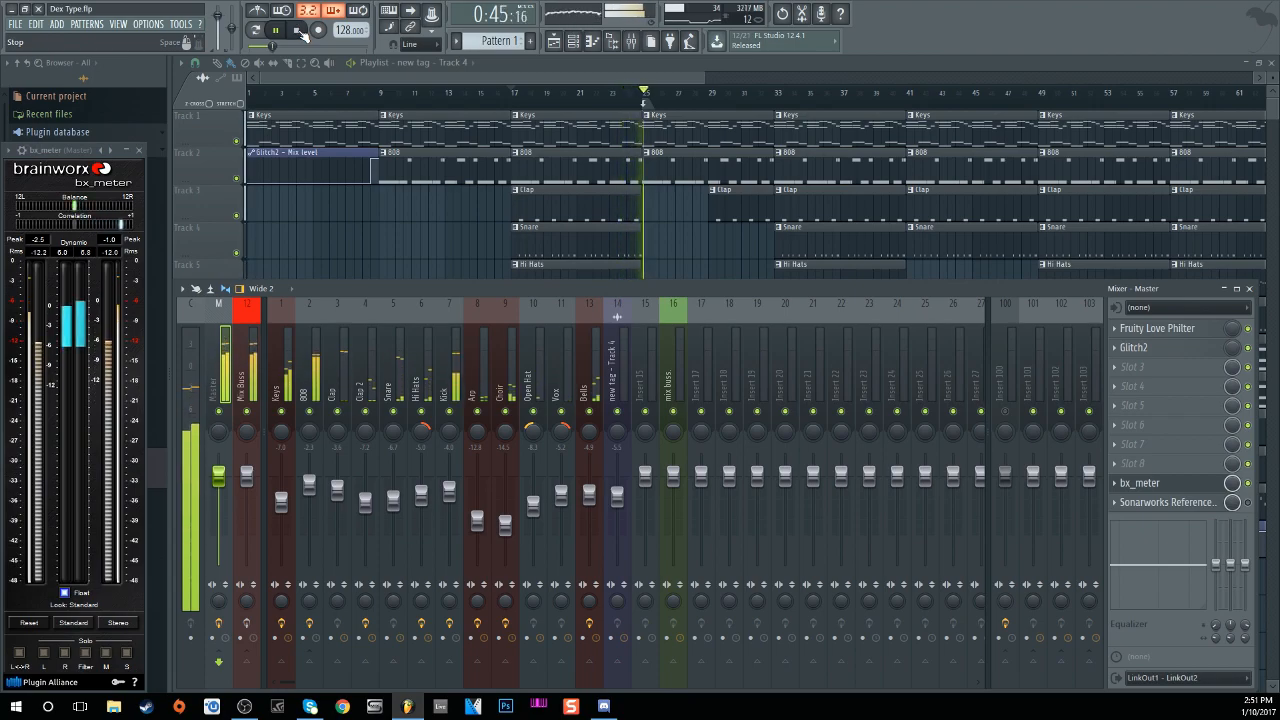
click(300, 31)
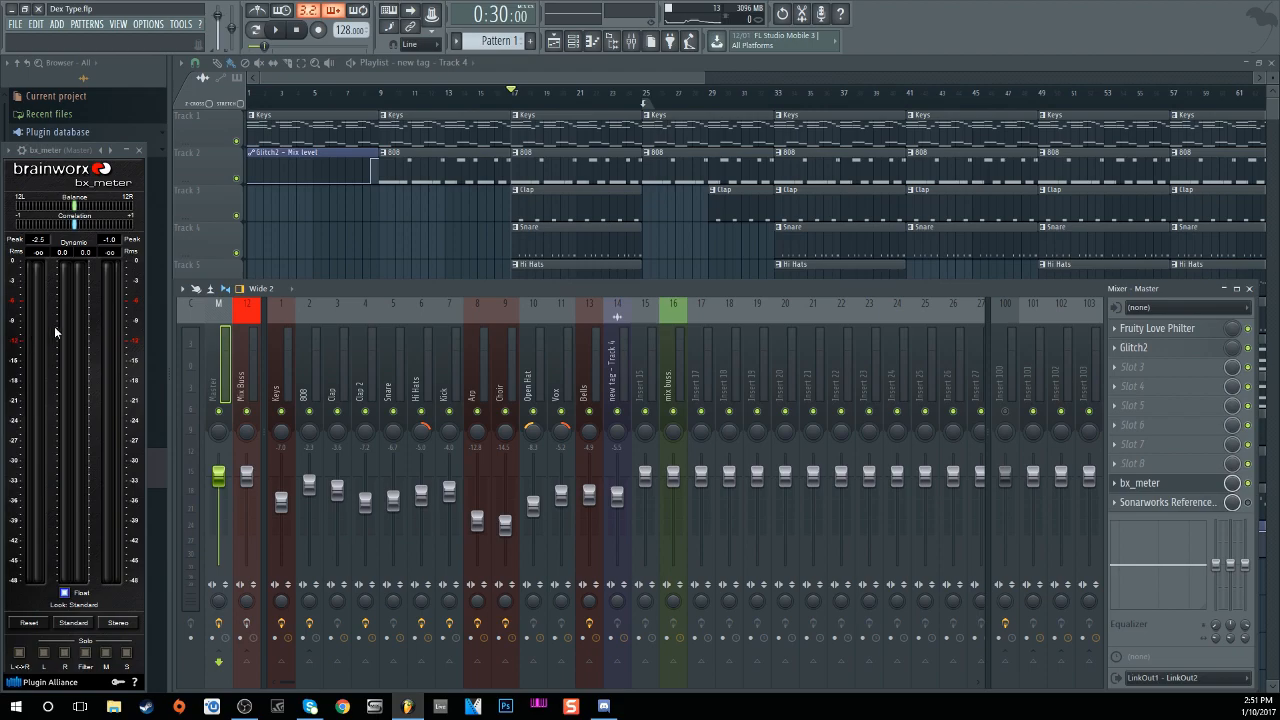
Load Fruity parametric EQ 2 into slot 9 of the Mix Buss and switch it to the next preset.
click(251, 402)
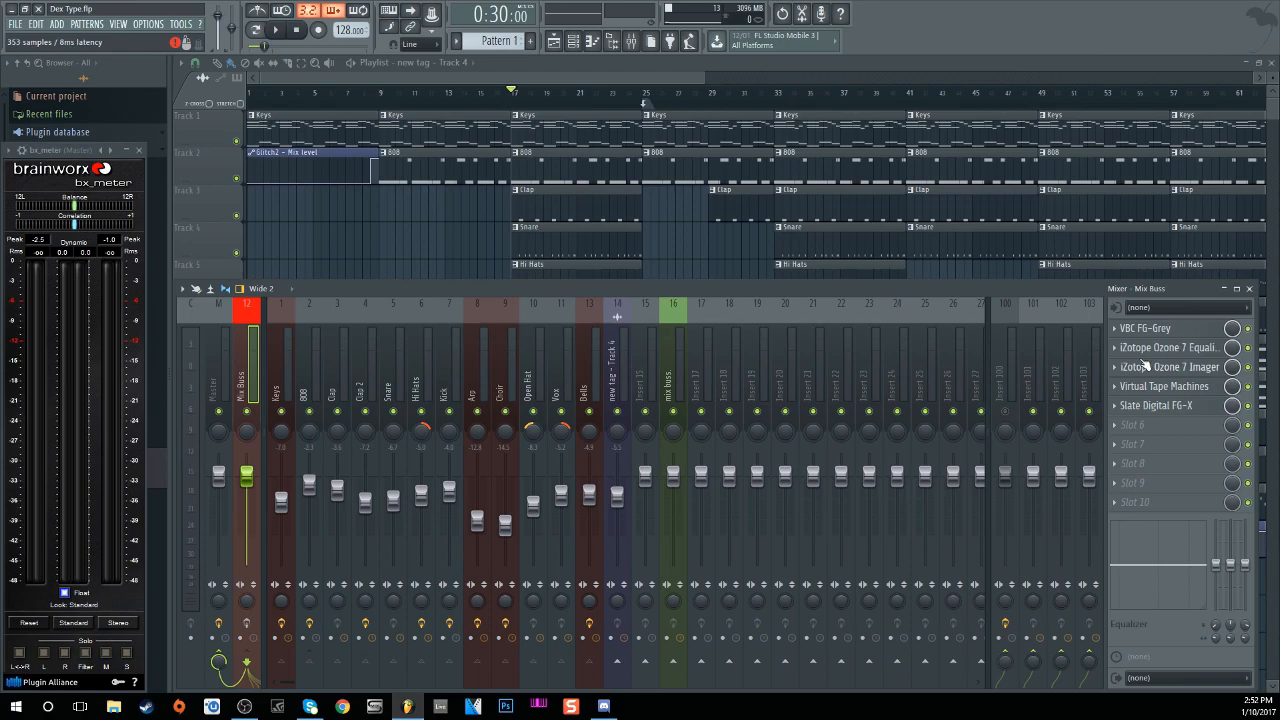
click(1147, 495)
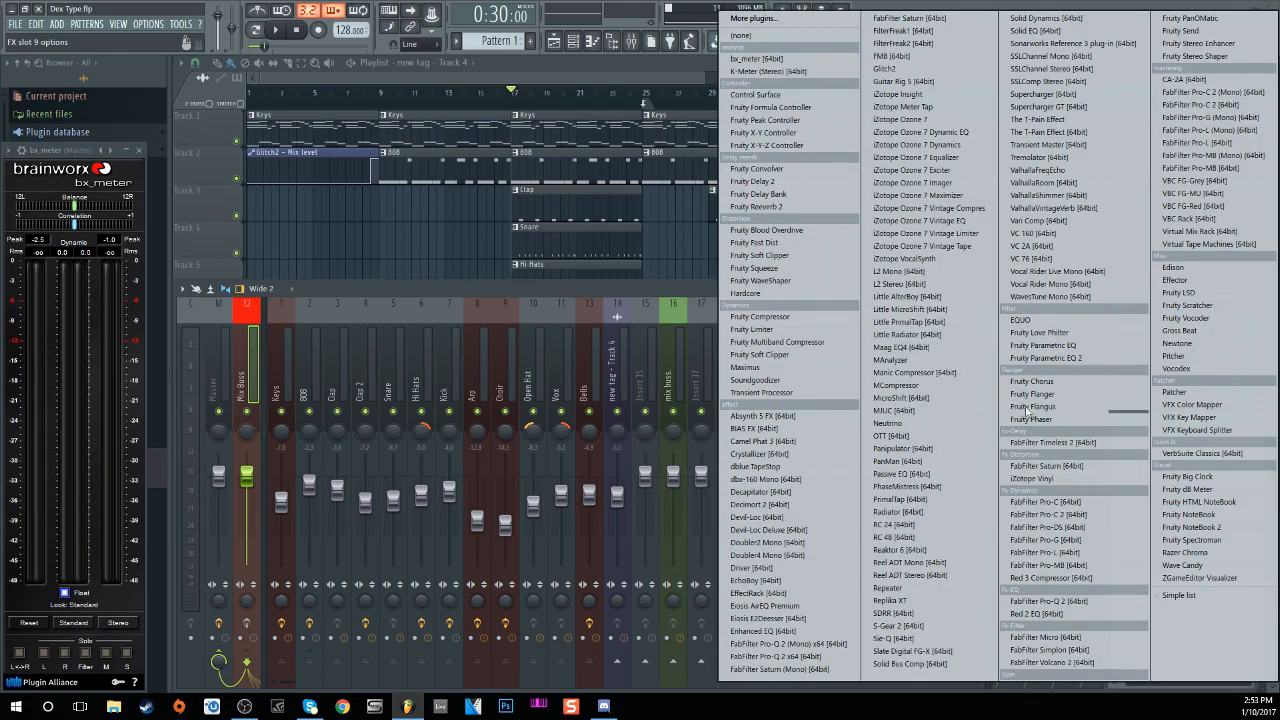
click(1070, 357)
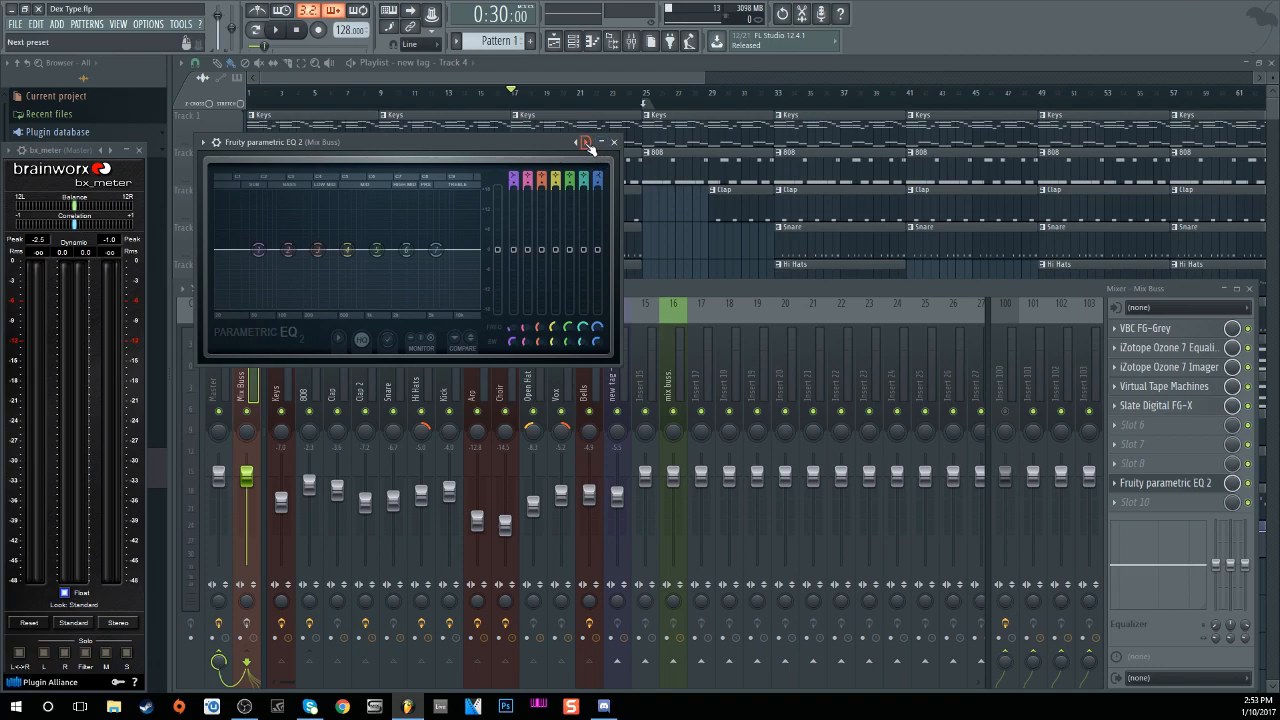
click(587, 144)
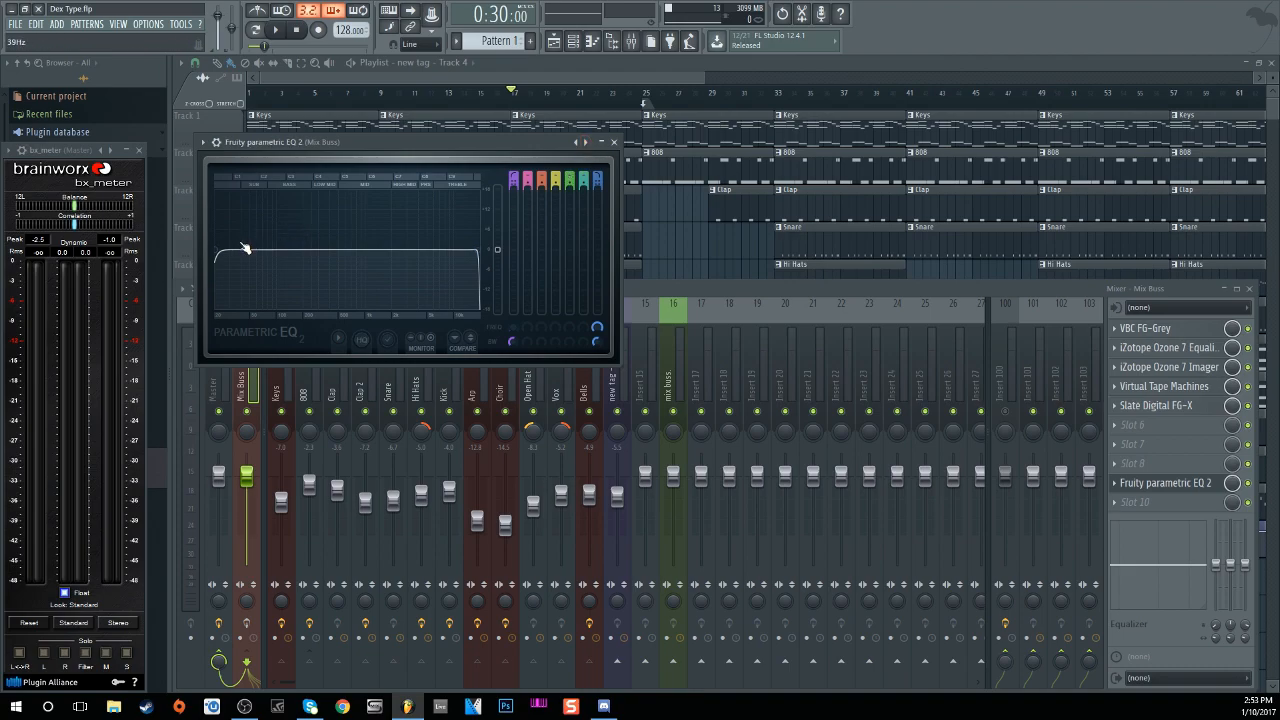
Raise the EQ's high-pass cutoff and lower its low-pass cutoff while auditioning the mix.
drag(216, 250, 231, 250)
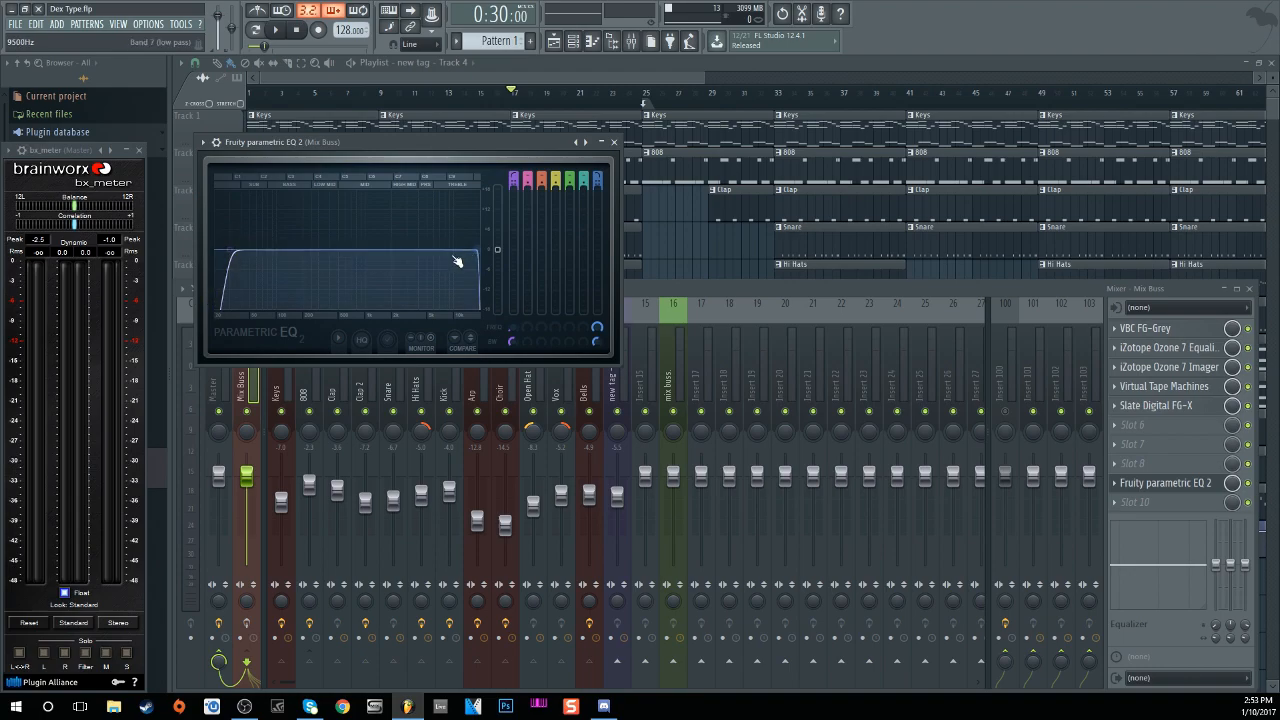
drag(479, 251, 472, 249)
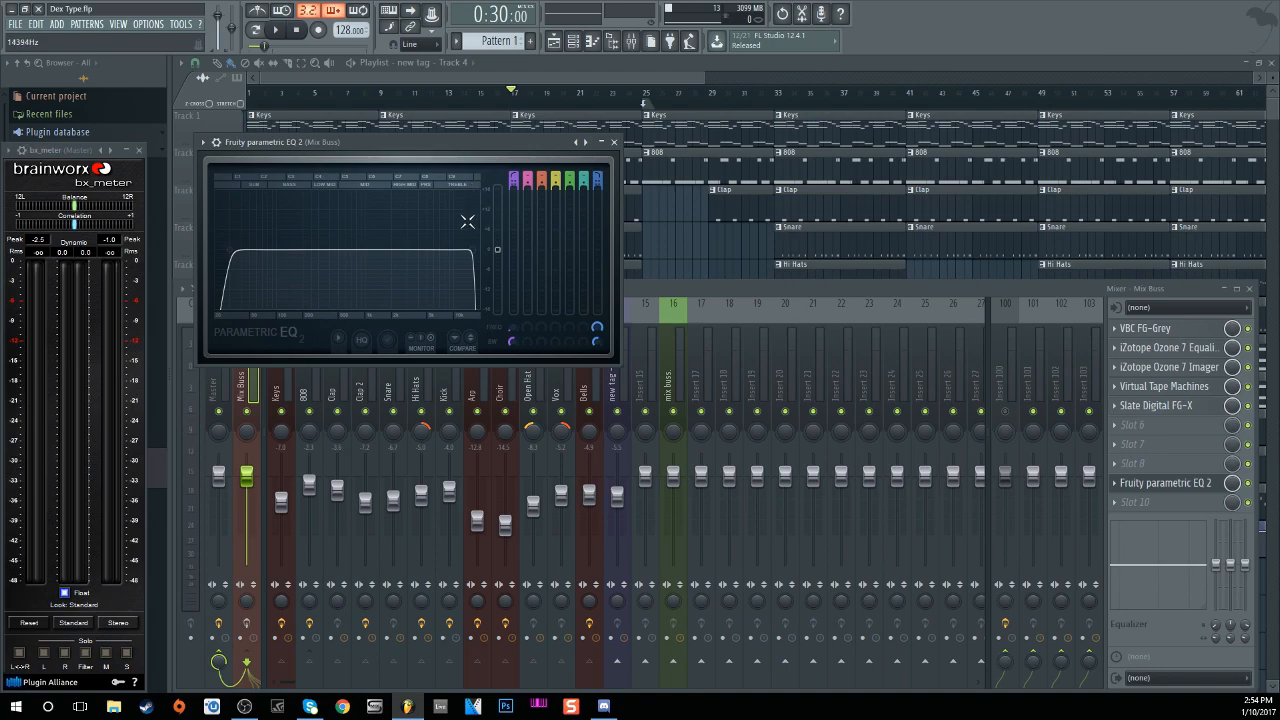
key(space)
drag(484, 244, 425, 250)
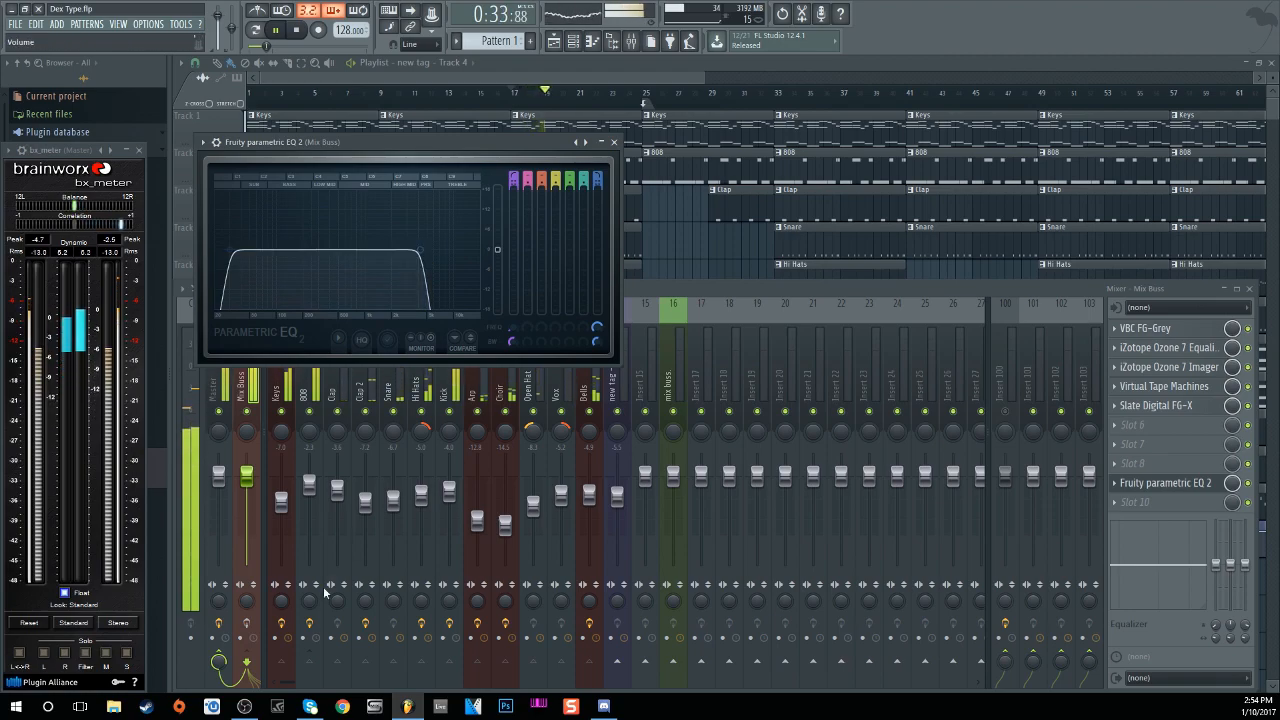
click(296, 30)
Turn off the five existing plugins on the Mix Buss, VBC FG-Grey through Slate Digital FG-X, and enable the track's effect slots.
click(1254, 395)
click(1249, 386)
click(1249, 367)
click(1249, 348)
click(1249, 329)
click(247, 623)
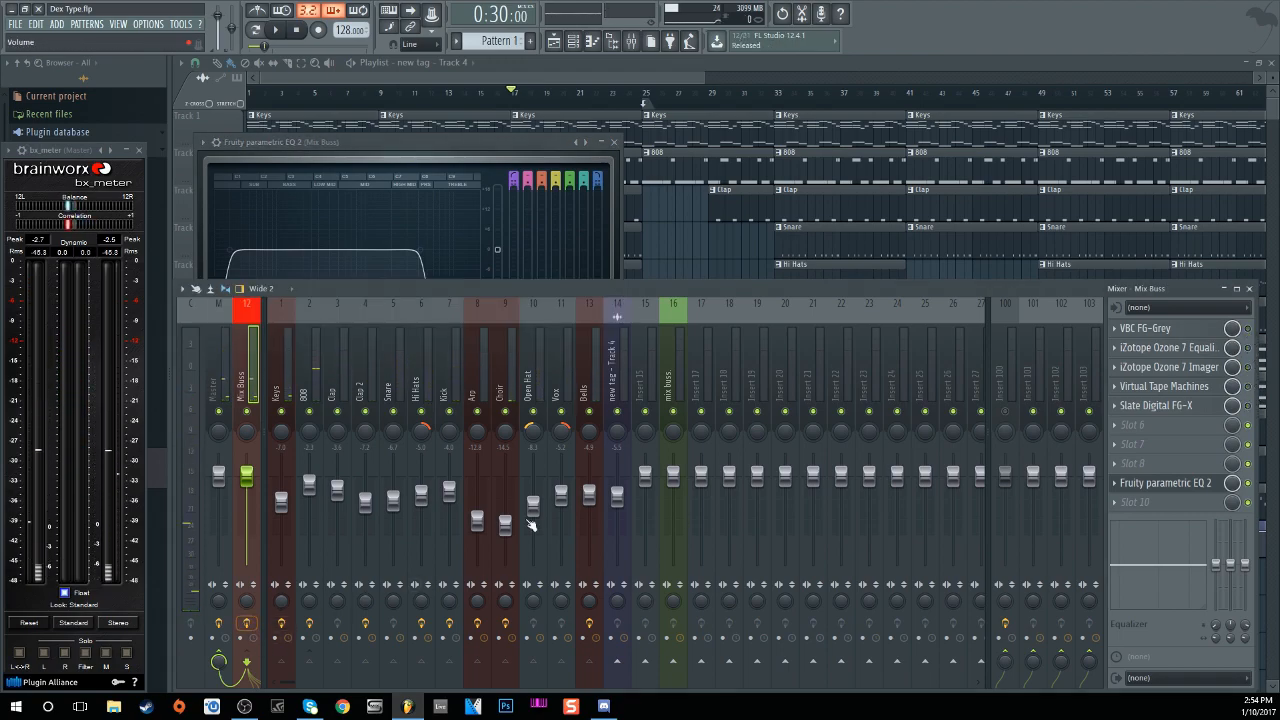
Raise the EQ's low-pass cutoff to restore highs and nudge its high-pass cutoff up while playing the mix.
click(445, 140)
key(space)
drag(419, 253, 462, 250)
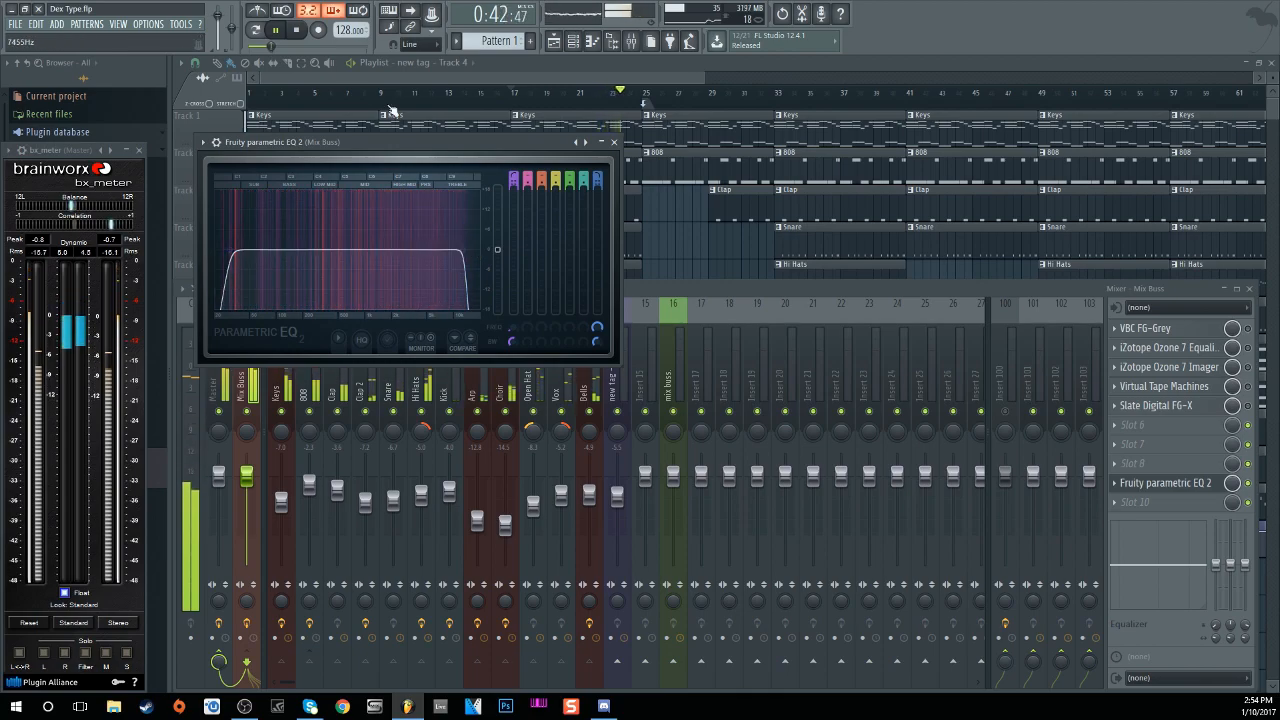
key(space)
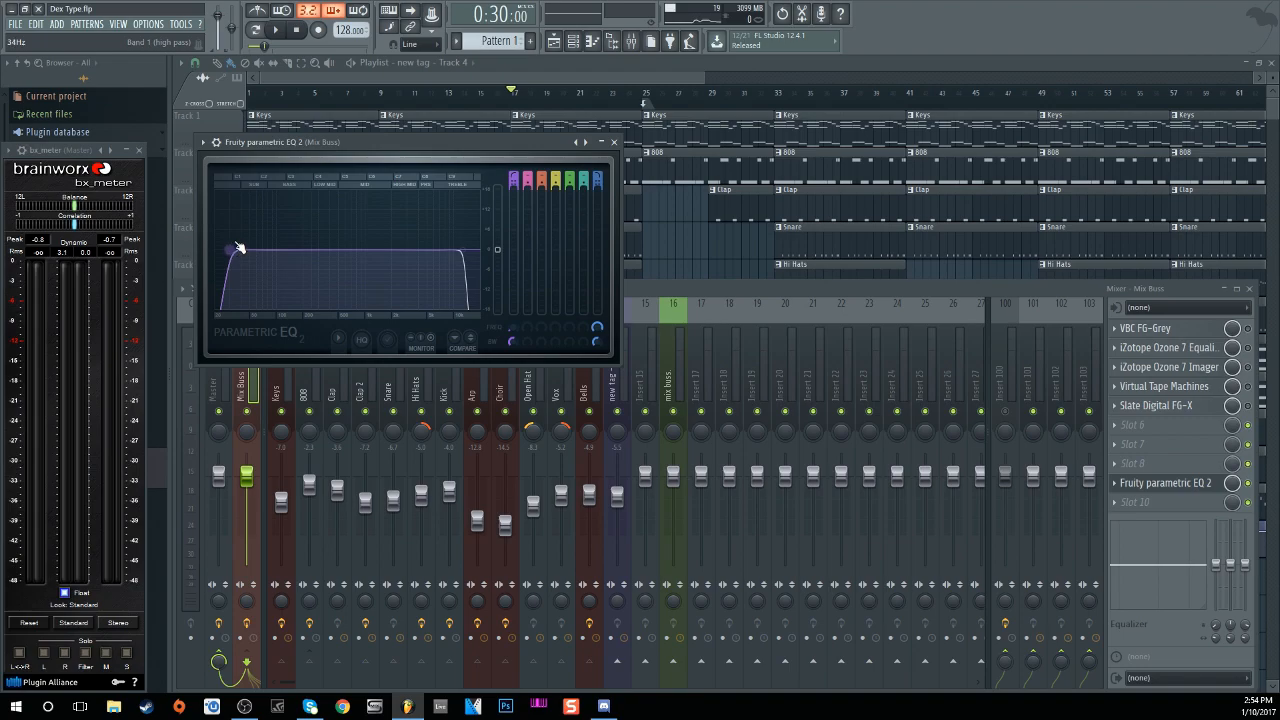
key(space)
mouse_move(236, 257)
mouse_down()
mouse_move(215, 252)
mouse_move(289, 250)
mouse_move(236, 250)
mouse_up()
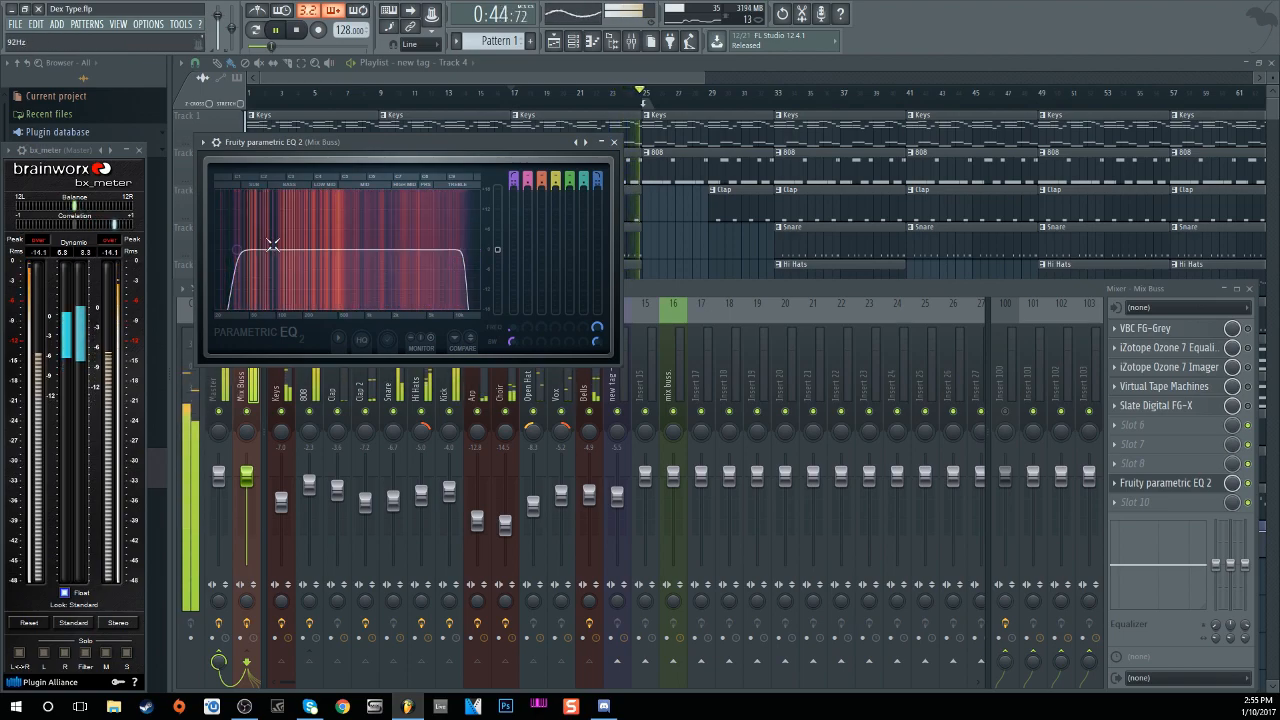
key(space)
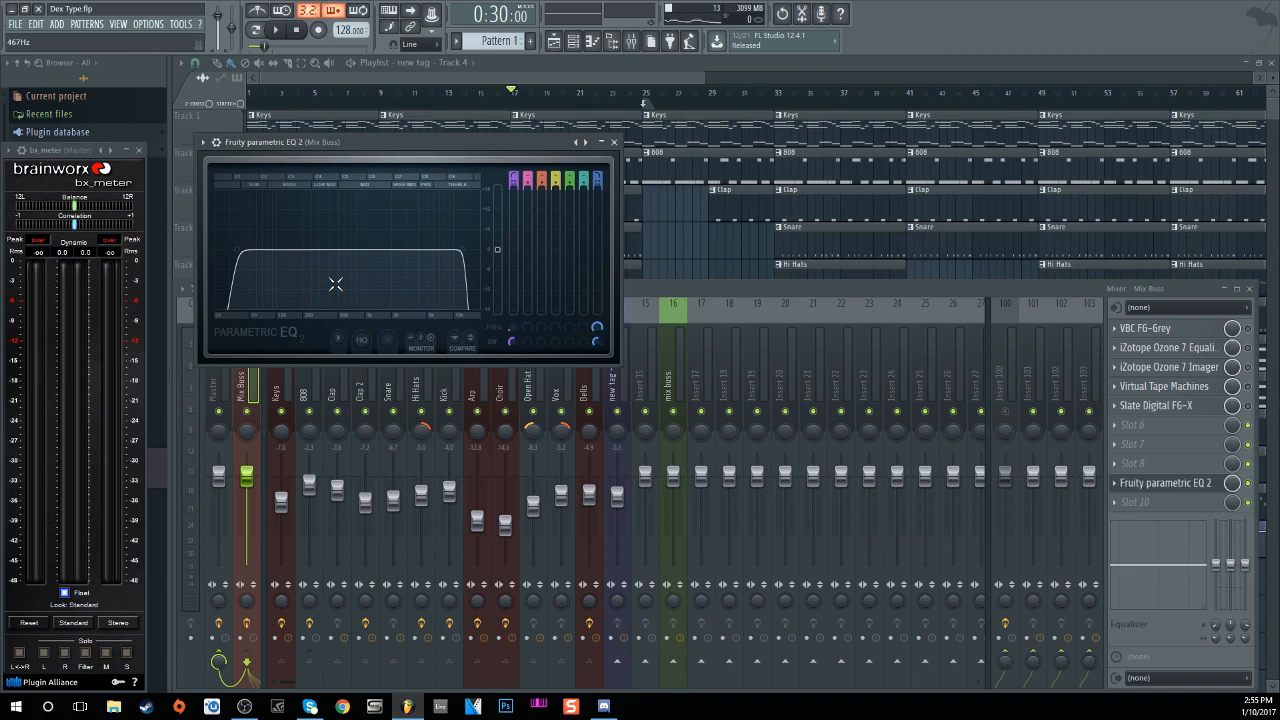
Load Fruity Limiter into slot 10 of the Mix Buss and give it minimum attack and a slightly lowered ceiling.
click(1150, 502)
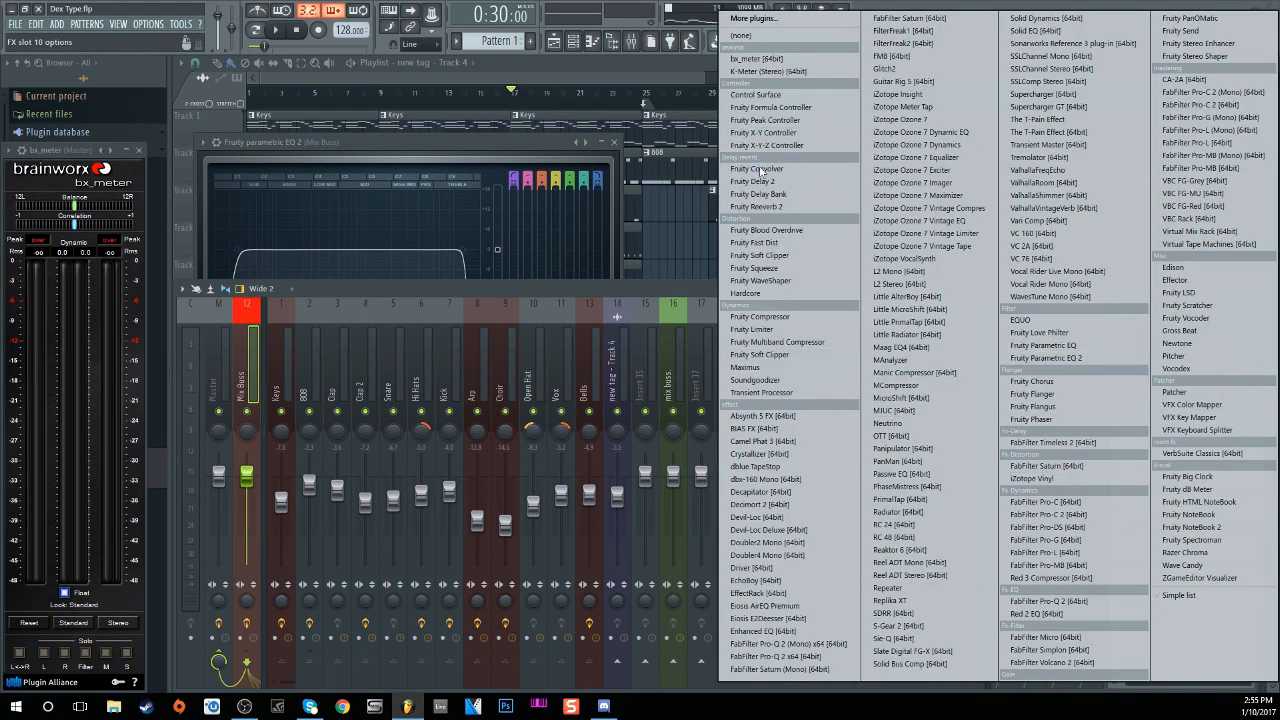
click(752, 329)
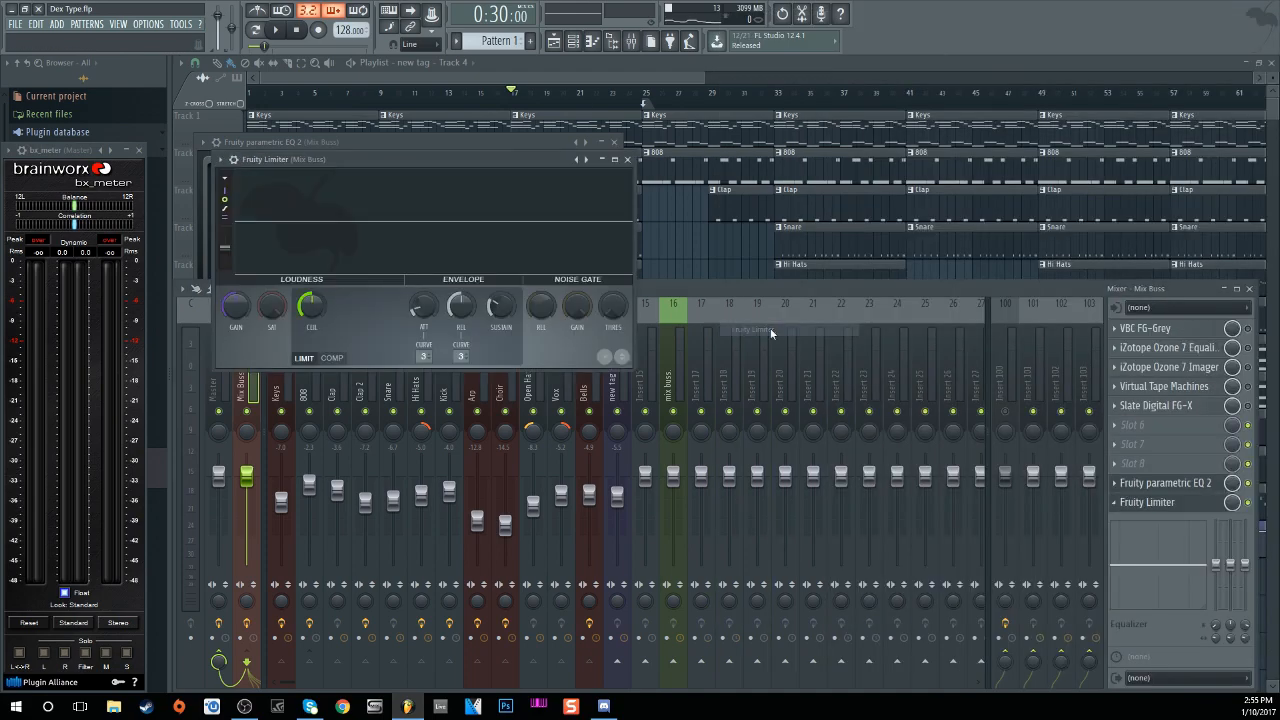
drag(413, 158, 459, 227)
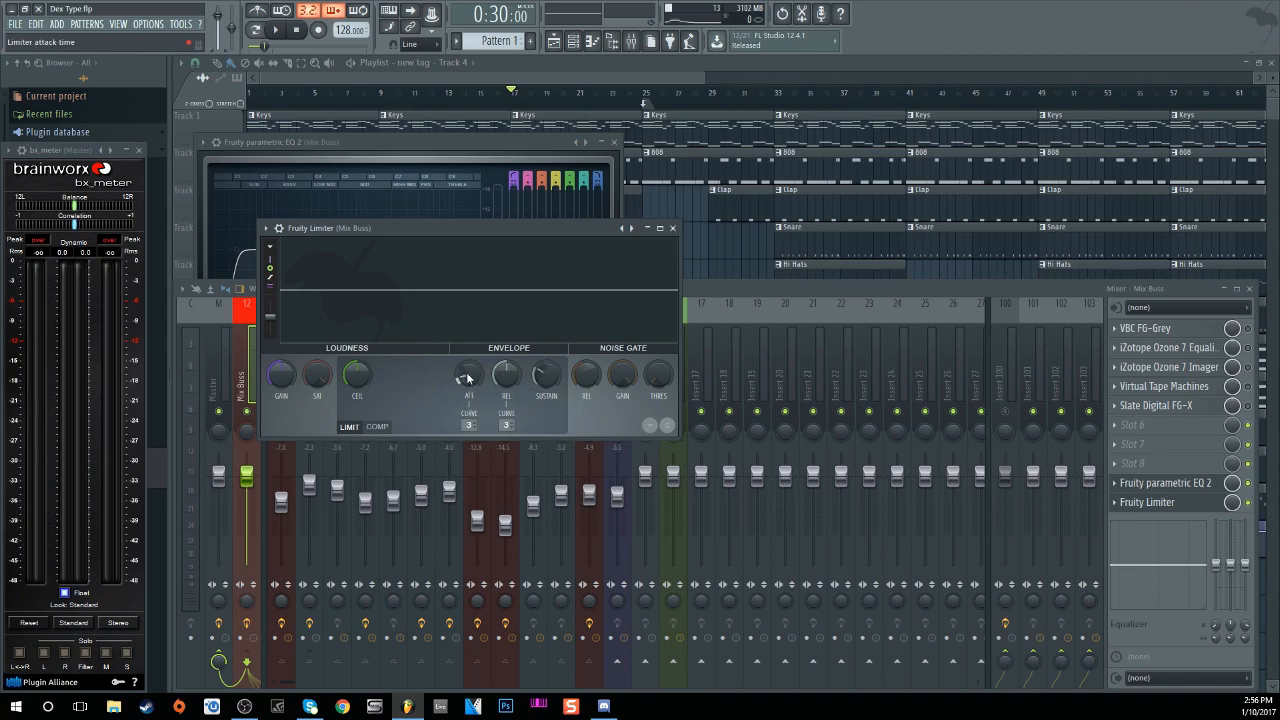
mouse_move(467, 378)
mouse_down()
mouse_move(467, 395)
mouse_move(461, 382)
mouse_up()
drag(357, 375, 357, 383)
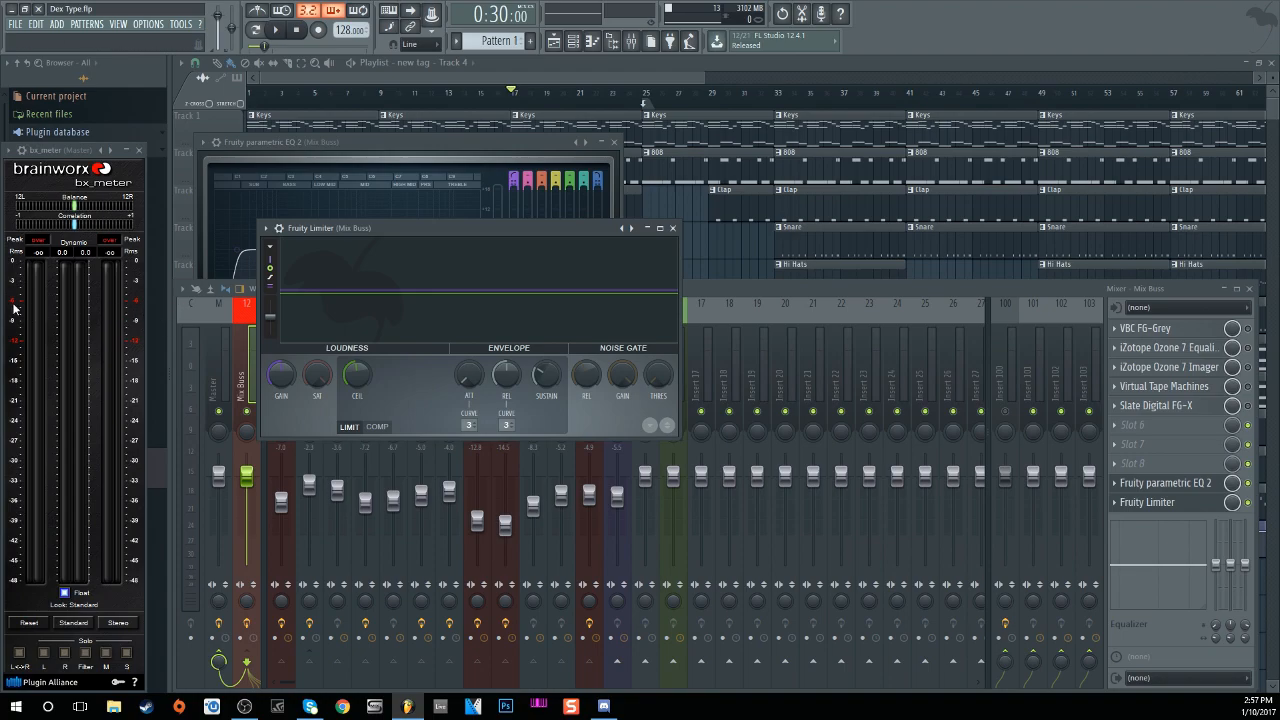
Reset the bx_meter peak readings and raise the limiter's gain while playing the mix.
click(114, 240)
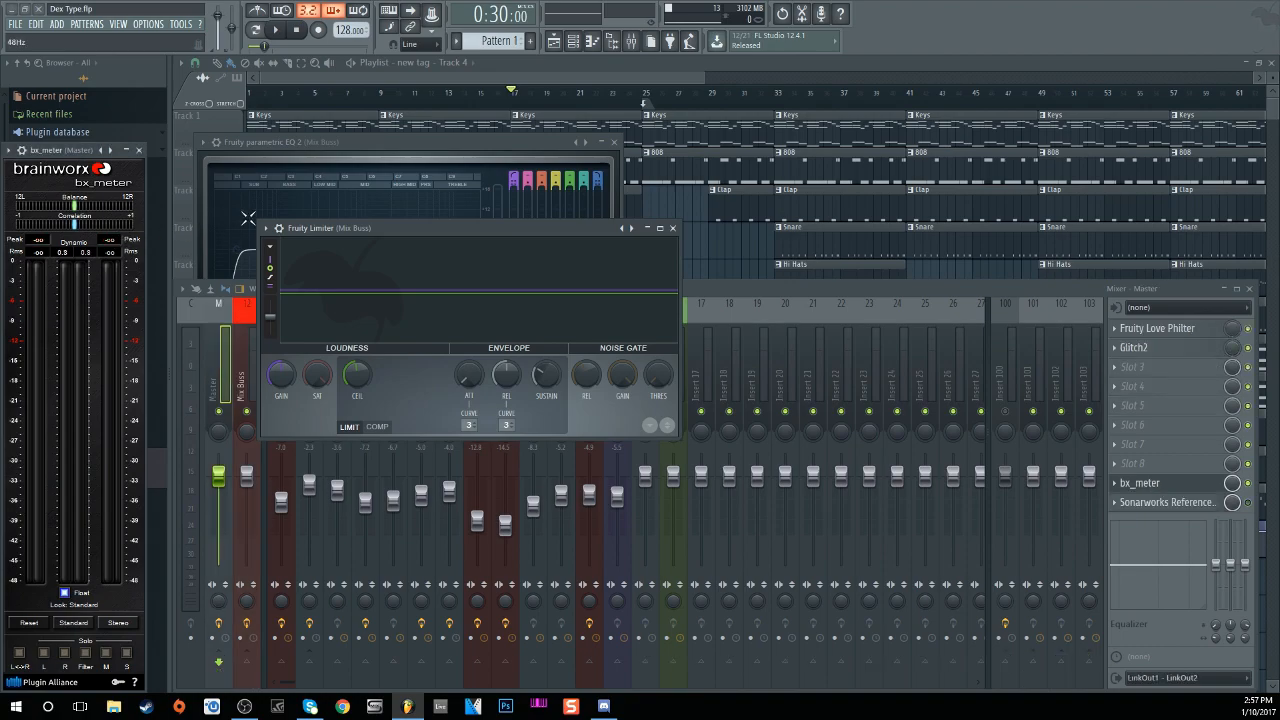
key(space)
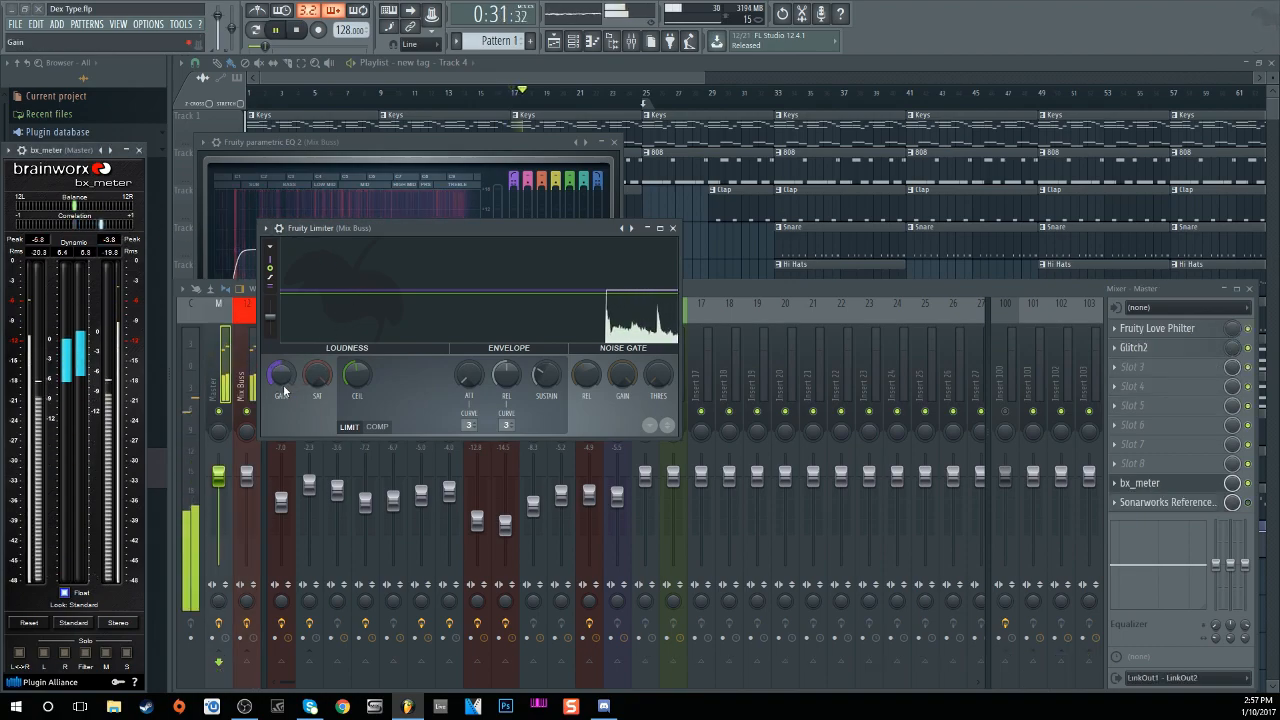
click(371, 285)
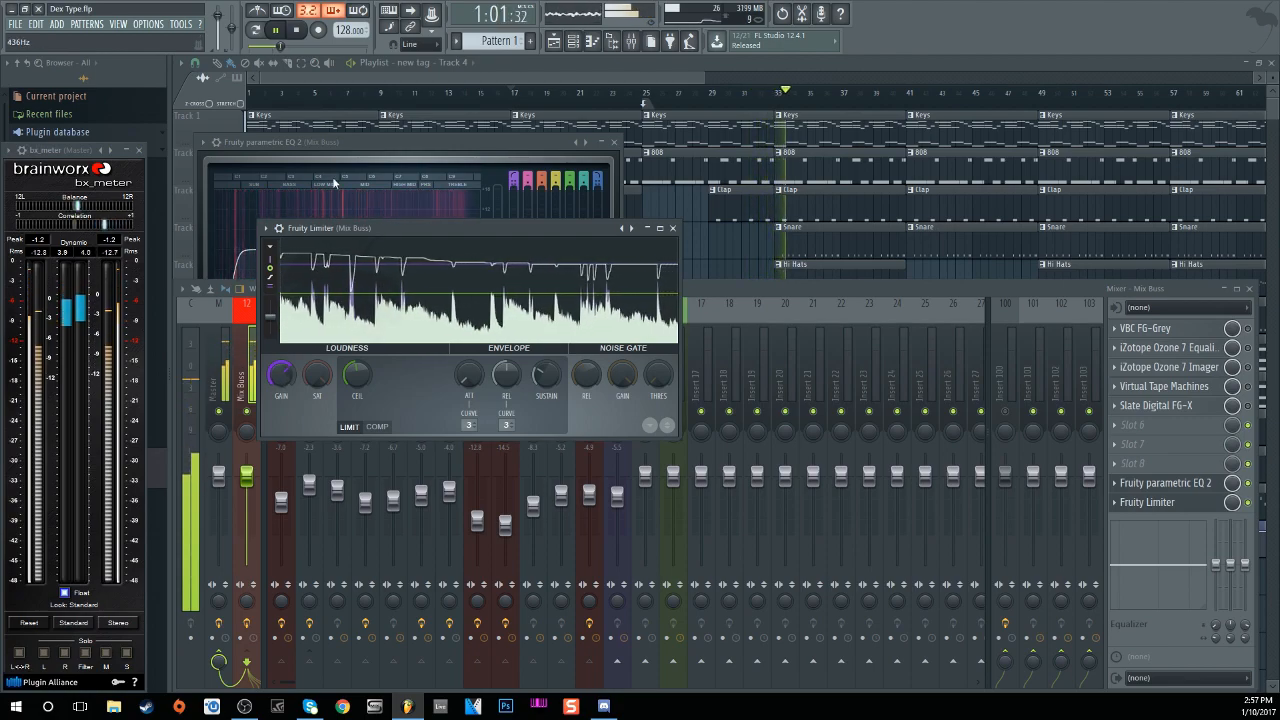
key(space)
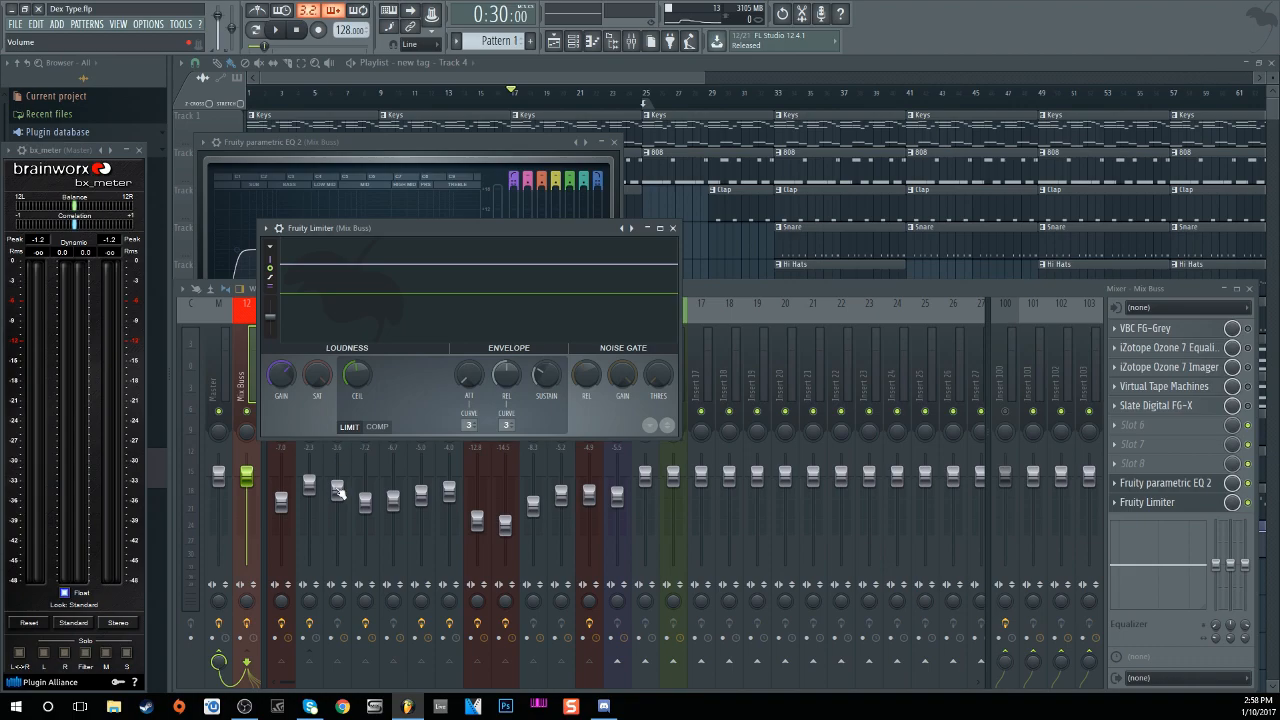
Compare the mix with the Mix Buss effects bypassed and enabled during playback, then stop the song.
key(space)
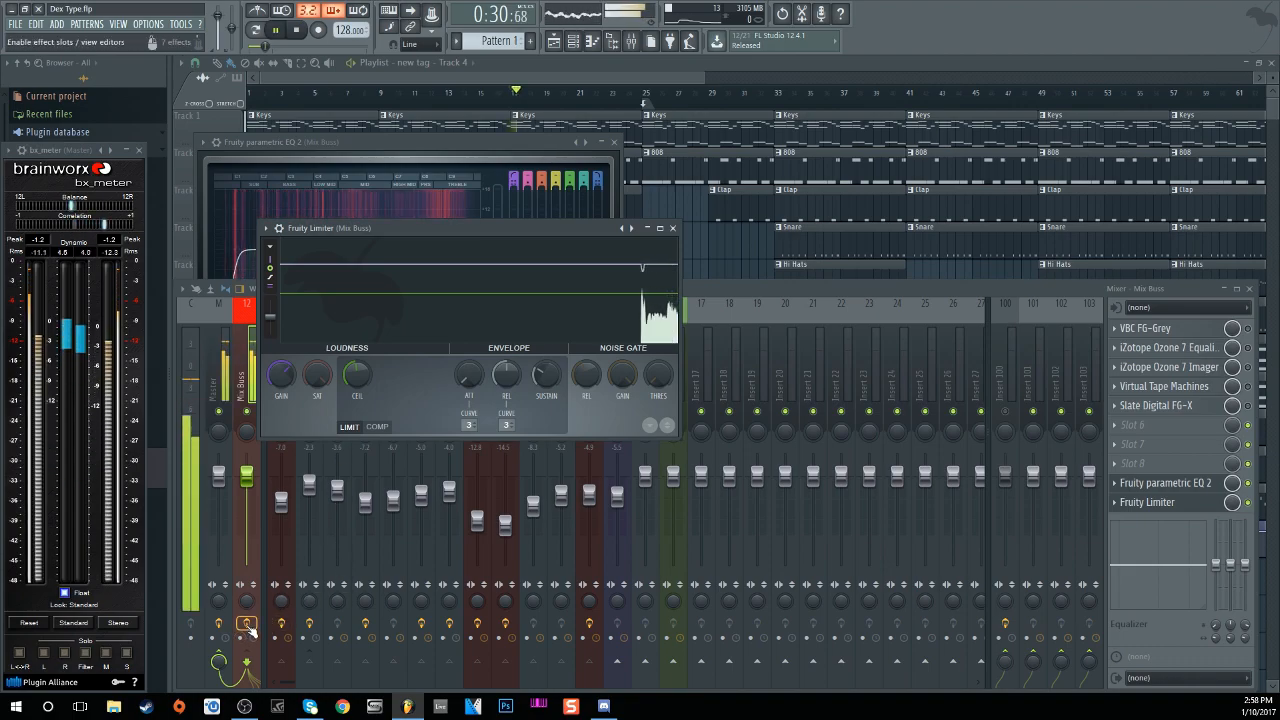
click(247, 625)
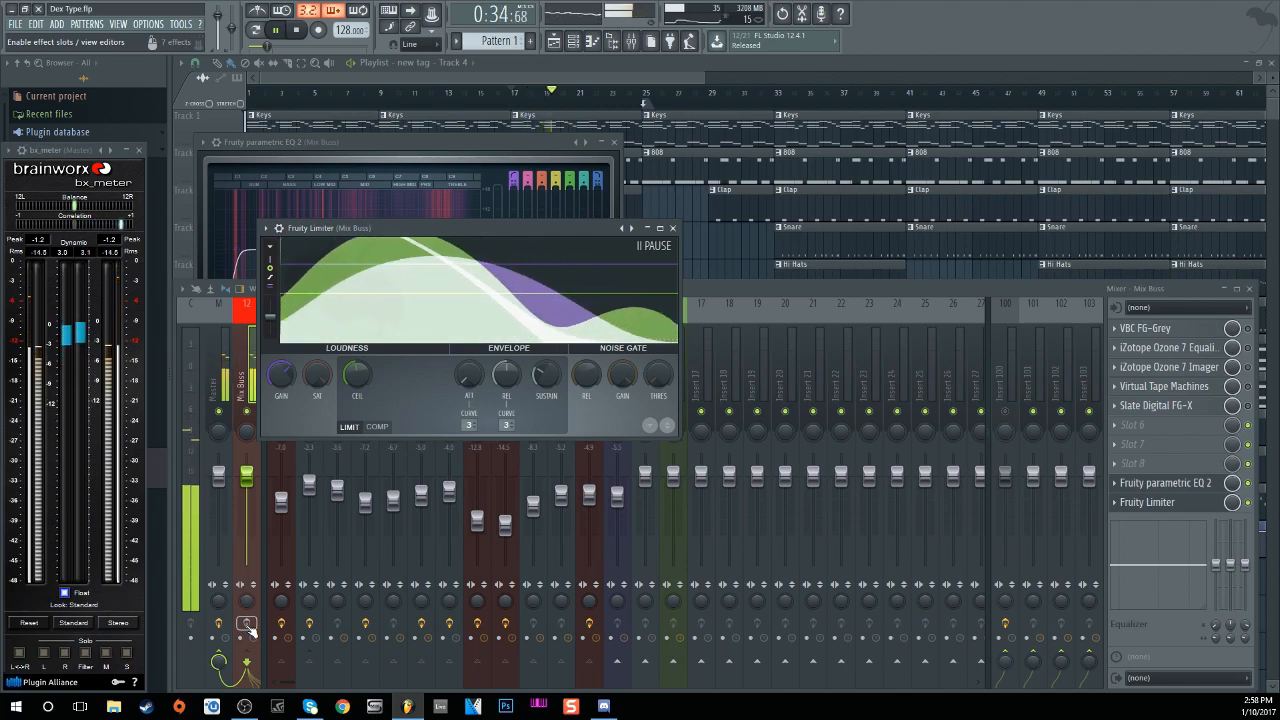
click(247, 625)
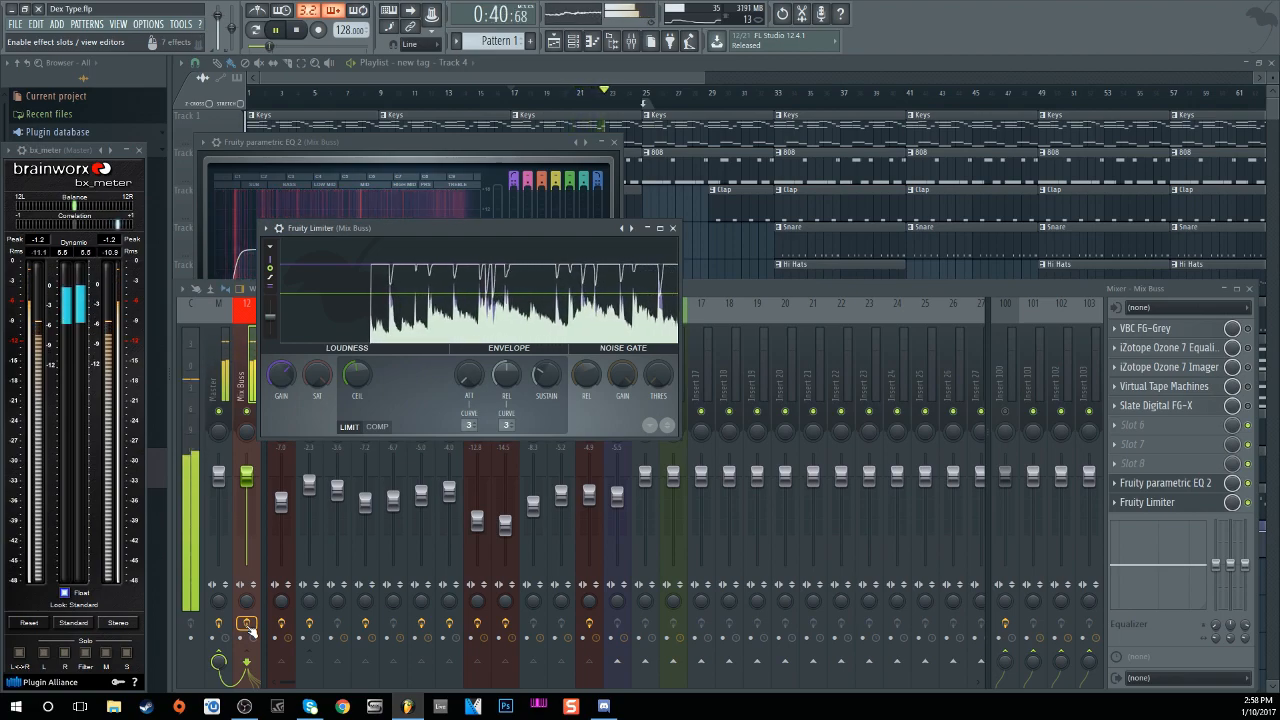
click(247, 625)
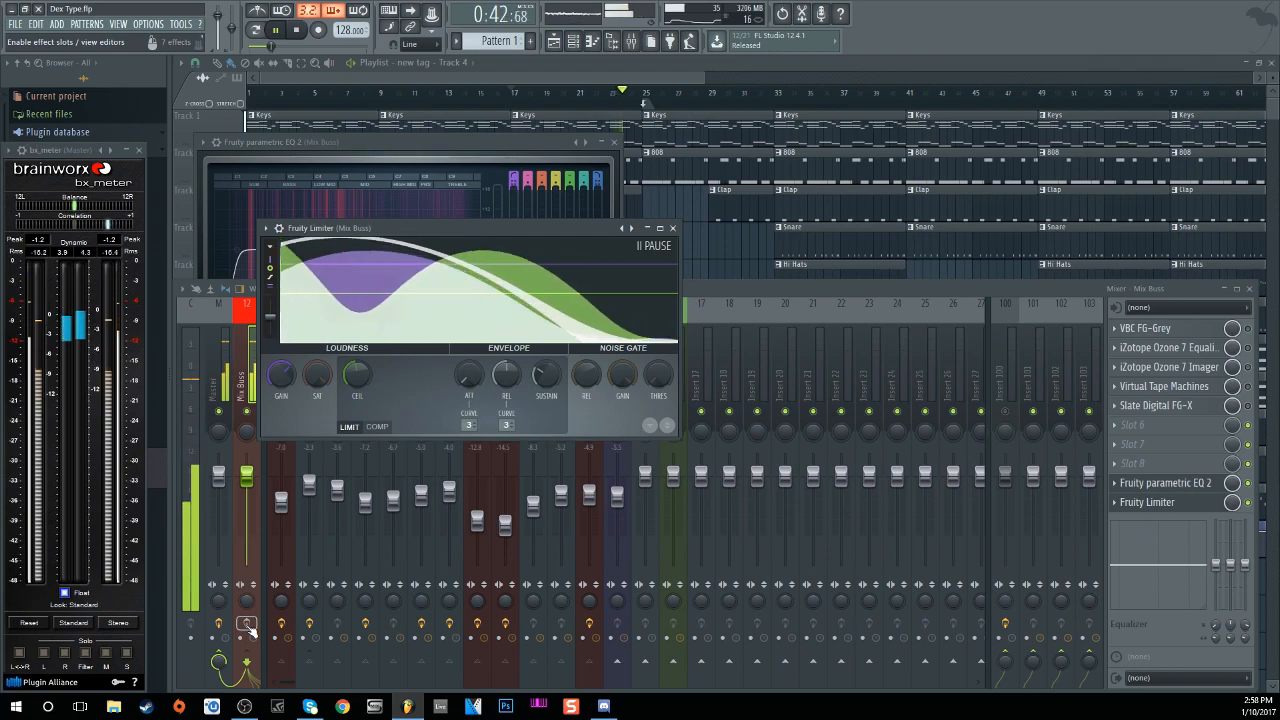
click(247, 625)
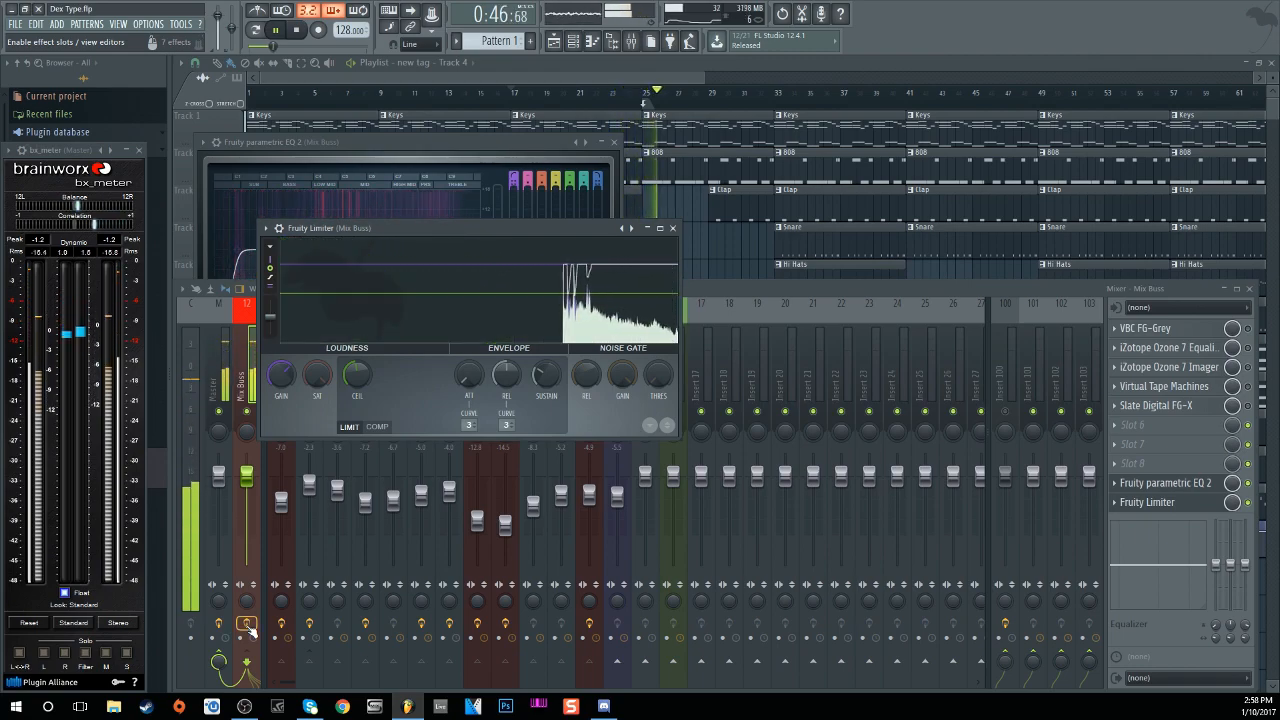
click(298, 30)
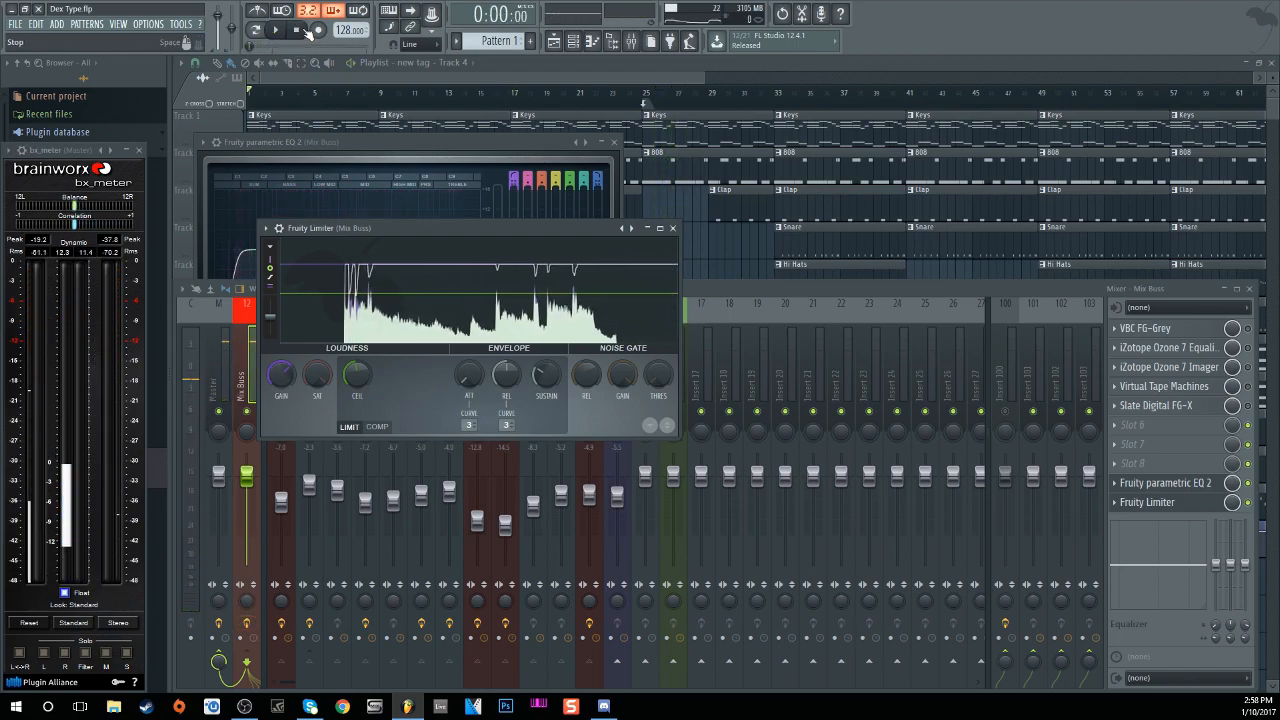